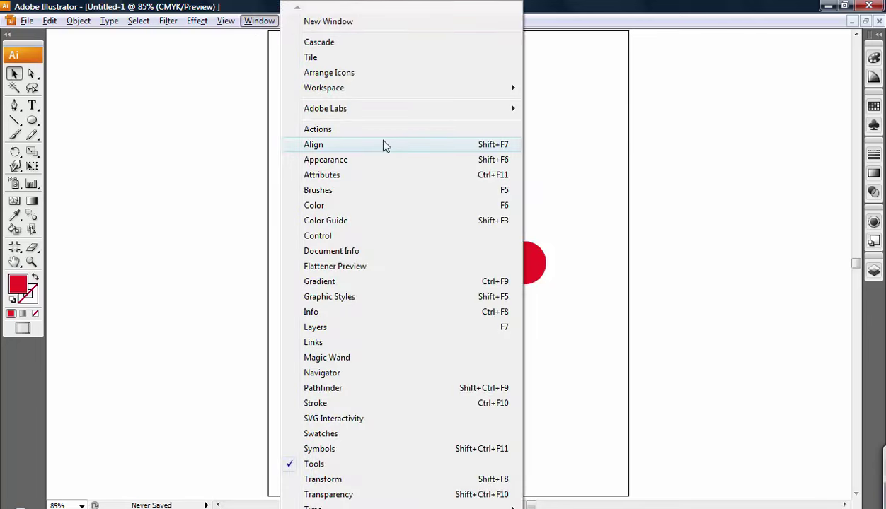
Show the Align panel and align the three circles at the artboard's left-middle to their left edges
left_click(381, 144)
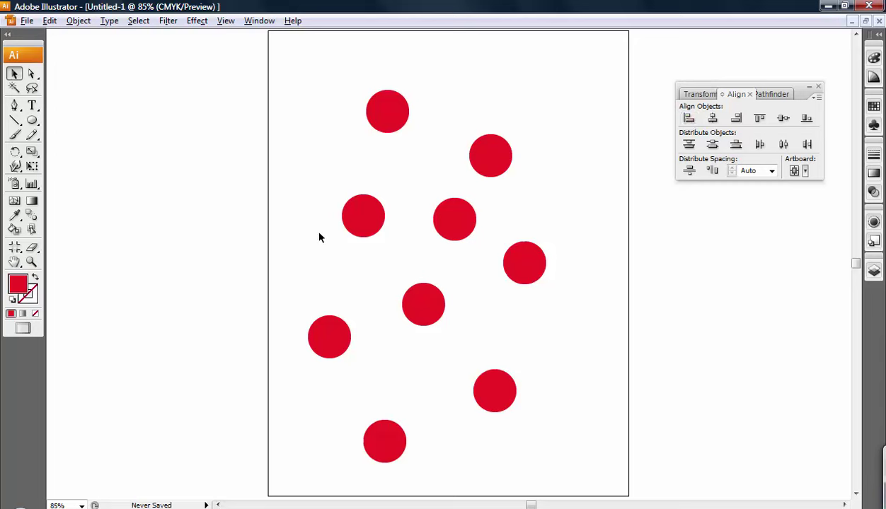
left_click_drag(317, 218, 429, 360)
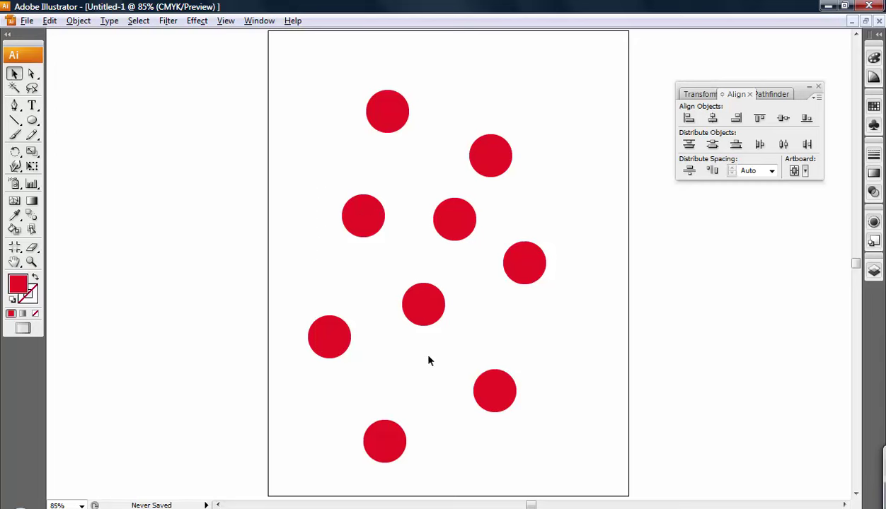
left_click(688, 118)
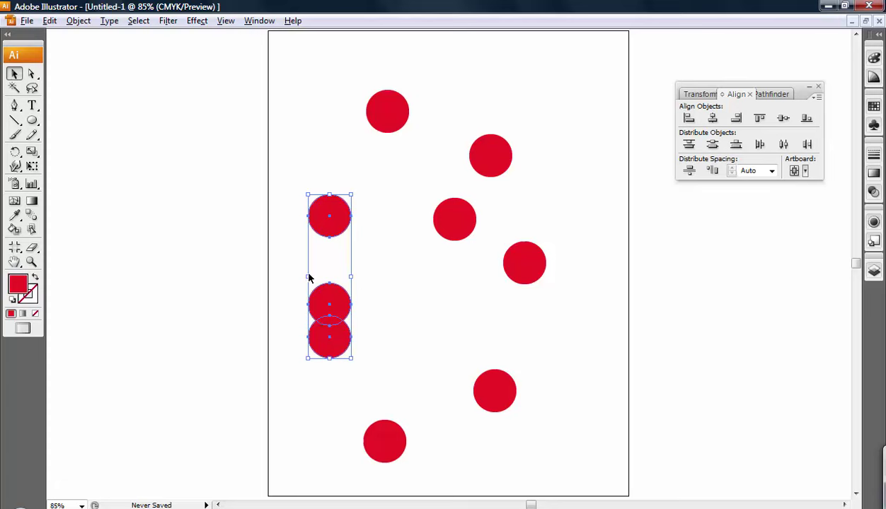
Select all nine red circles and align them to their left edges
left_click(439, 263)
left_click_drag(283, 74, 589, 452)
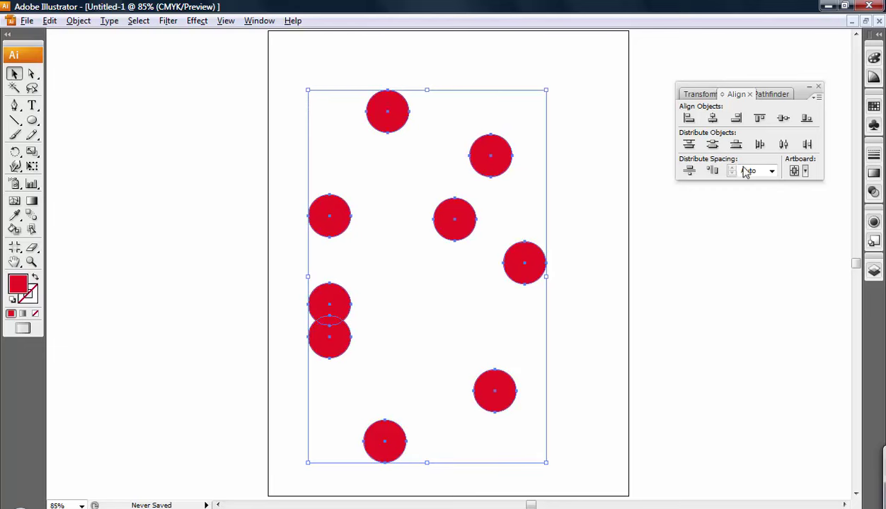
left_click(687, 119)
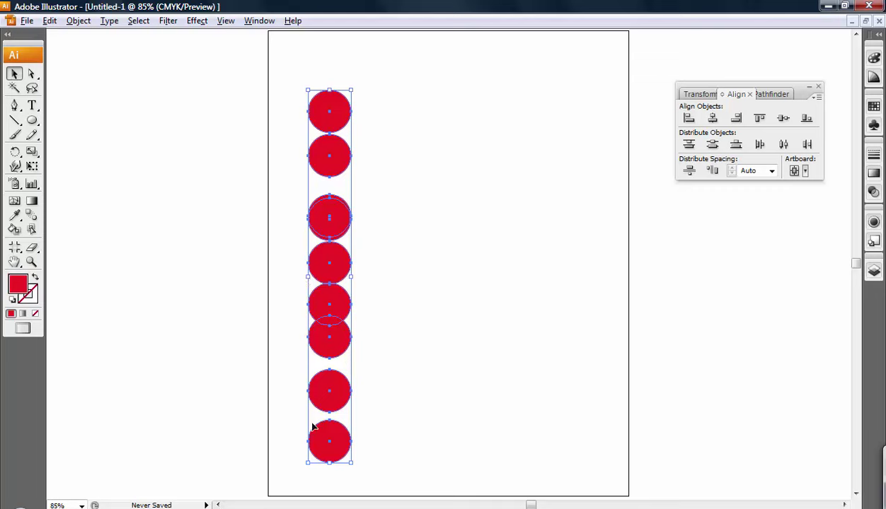
Scatter the circles of the left-aligned column individually over the upper part of the artboard
left_click(423, 137)
left_click_drag(347, 110, 392, 84)
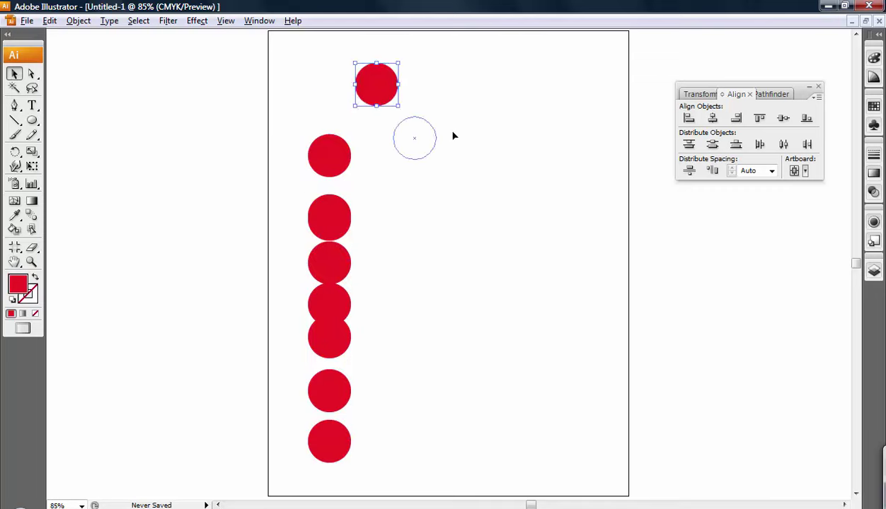
left_click_drag(453, 136, 463, 132)
left_click_drag(331, 217, 453, 182)
left_click_drag(326, 254, 391, 177)
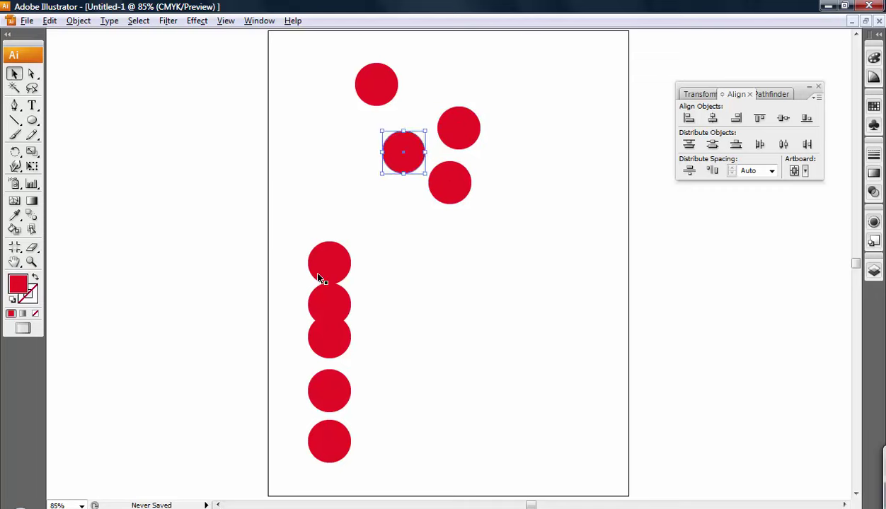
left_click_drag(319, 278, 265, 217)
left_click_drag(338, 308, 474, 239)
left_click_drag(324, 345, 468, 297)
left_click_drag(341, 386, 545, 321)
left_click_drag(332, 429, 330, 279)
left_click_drag(293, 200, 399, 198)
left_click(640, 401)
Select all the scattered circles and align them to their right edges
left_click_drag(571, 400, 295, 60)
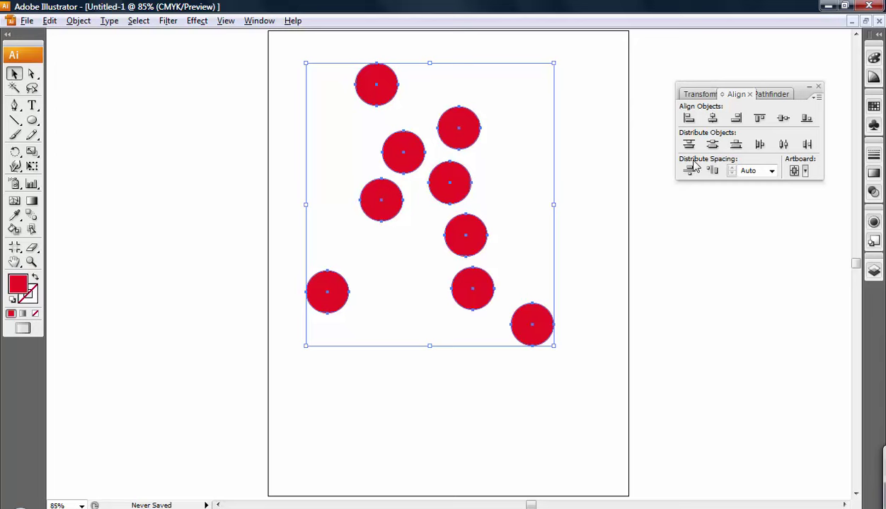
left_click(736, 120)
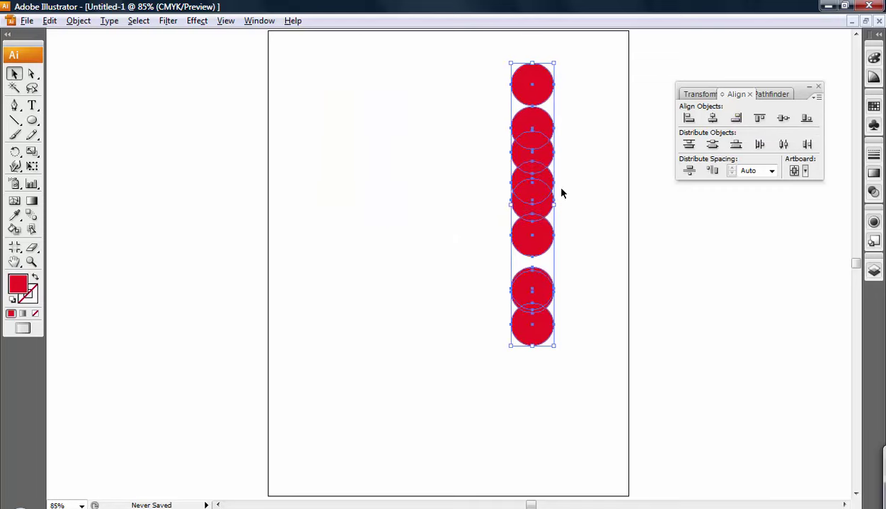
Break up the right-aligned column by spreading its circles irregularly over the whole artboard
left_click(623, 195)
left_click_drag(530, 83, 313, 161)
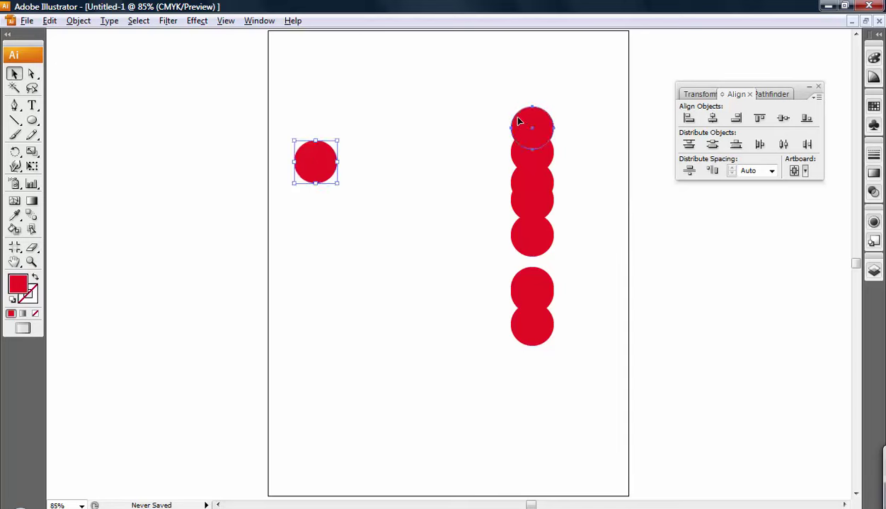
left_click_drag(520, 122, 398, 99)
left_click_drag(532, 144, 363, 308)
left_click_drag(533, 206, 546, 143)
left_click_drag(532, 237, 479, 157)
left_click_drag(523, 315, 411, 446)
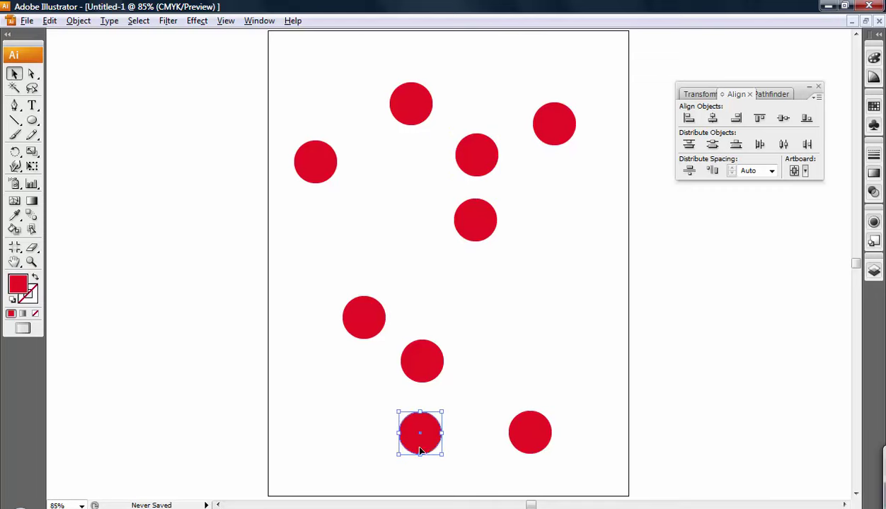
Select all the circles, align them by their horizontal centers into one column, and deselect them
left_click_drag(304, 55, 614, 476)
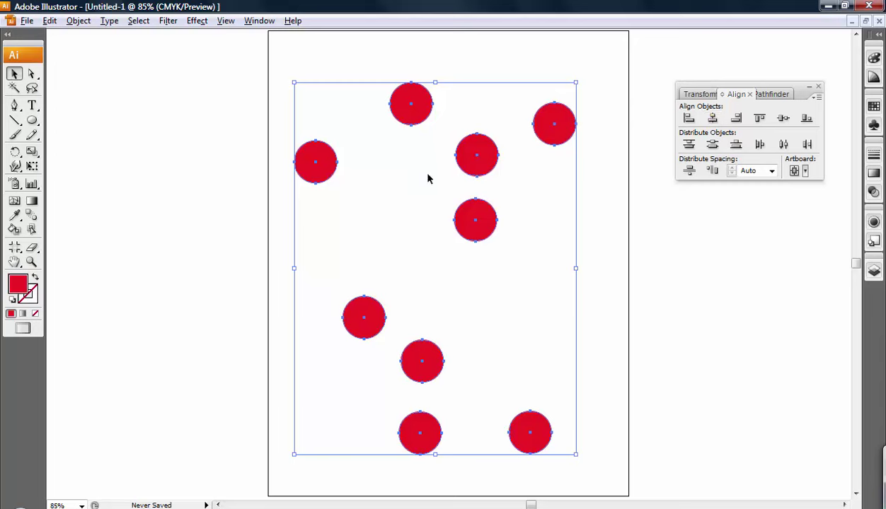
left_click(711, 119)
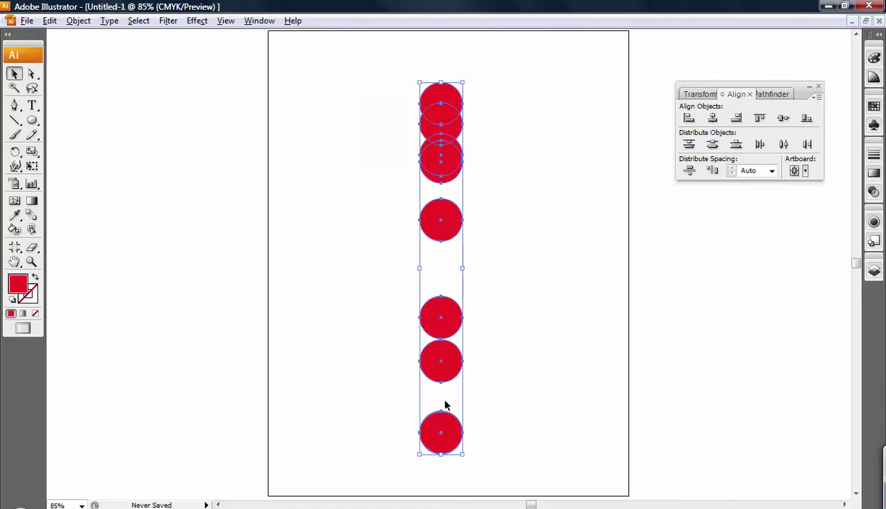
left_click(597, 323)
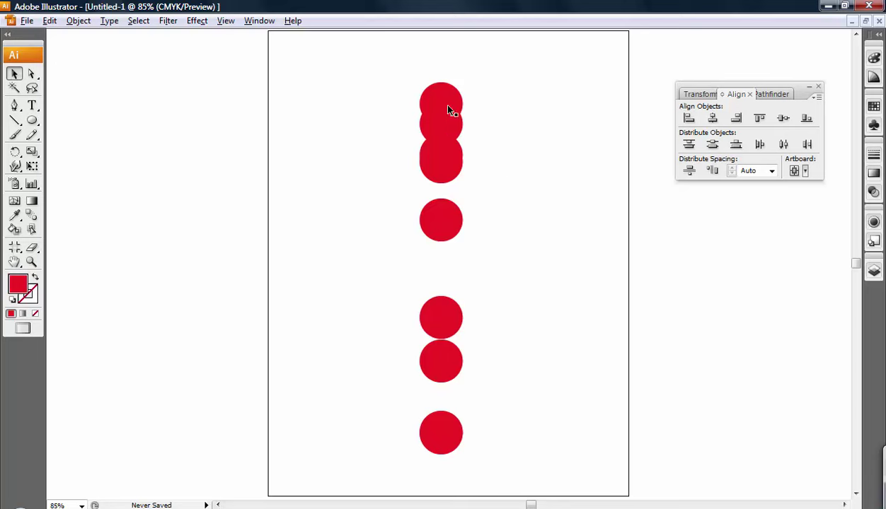
Move the four uppermost circles of the centered column out to both sides
left_click_drag(447, 110, 367, 103)
left_click_drag(441, 133, 497, 104)
left_click_drag(456, 173, 336, 184)
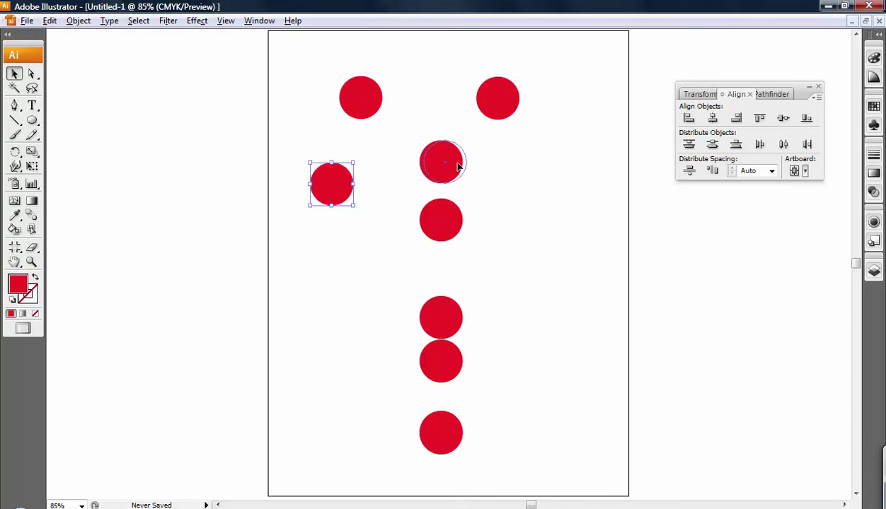
left_click_drag(457, 165, 514, 158)
Select all the circles, align them to their top edges, and deselect them
left_click_drag(569, 474, 277, 139)
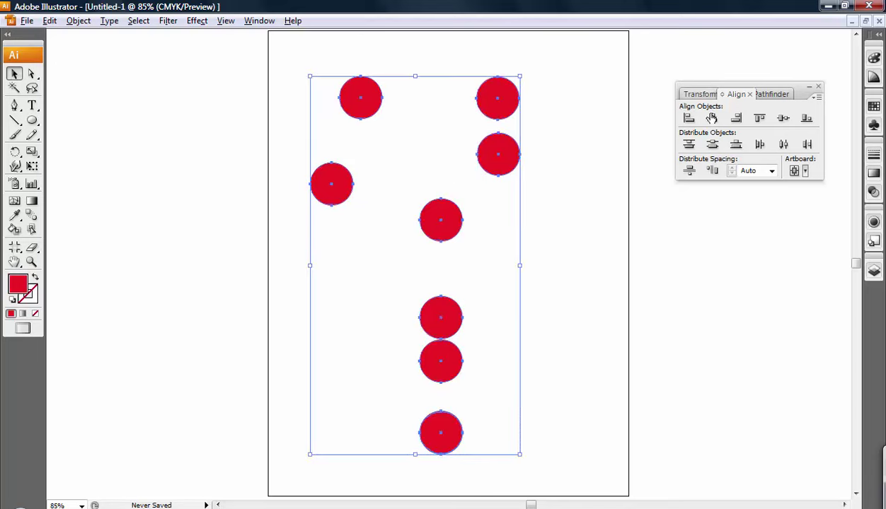
left_click(759, 119)
left_click(530, 180)
Scatter the circles of the top-aligned row to different heights across the artboard
left_click_drag(499, 106, 549, 229)
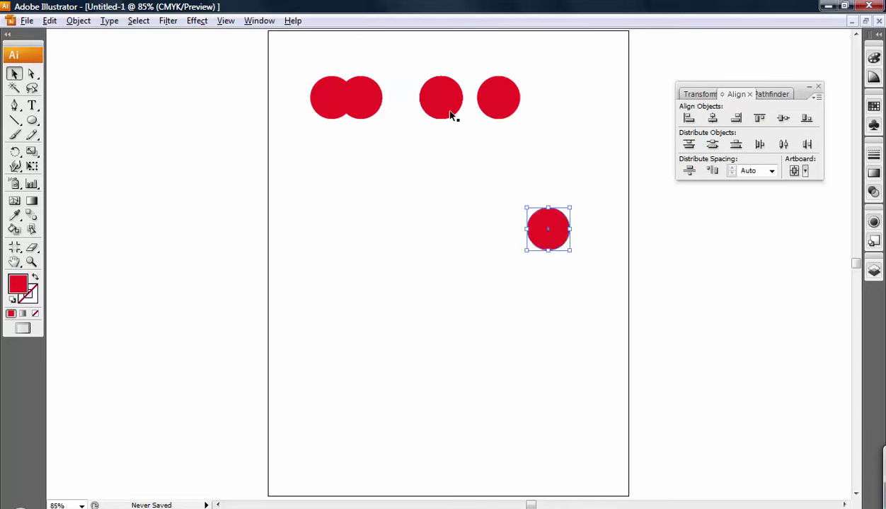
left_click_drag(451, 115, 413, 212)
left_click_drag(494, 93, 459, 237)
left_click_drag(449, 99, 465, 235)
left_click_drag(531, 98, 280, 233)
left_click_drag(433, 101, 526, 161)
left_click_drag(316, 204, 319, 205)
left_click_drag(334, 103, 436, 406)
Select all the circles, align them by their vertical centers into one row, and deselect them
left_click_drag(615, 427, 245, 66)
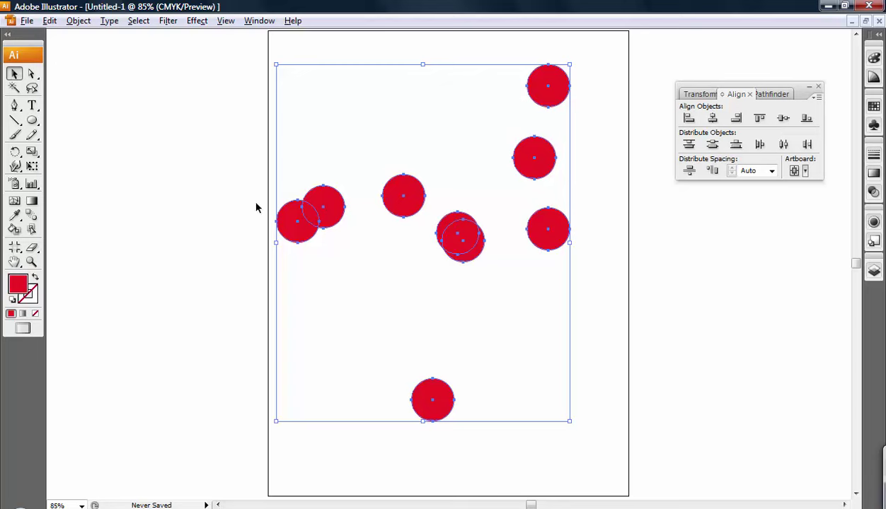
left_click(782, 118)
left_click(591, 290)
Move the circles of the vertically centered row apart, some above and some below the row
left_click_drag(413, 227, 406, 172)
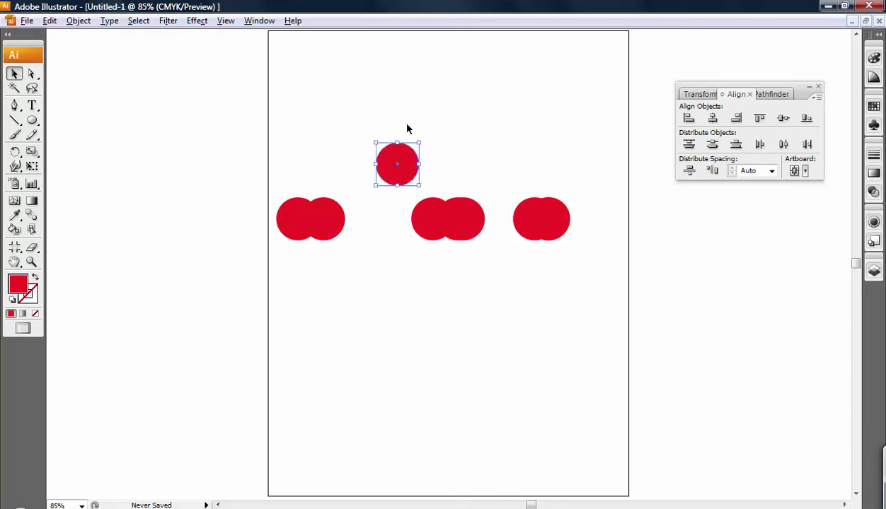
left_click_drag(472, 216, 502, 132)
left_click_drag(443, 232, 429, 346)
left_click_drag(464, 223, 500, 329)
left_click_drag(537, 226, 591, 153)
left_click_drag(552, 206, 555, 125)
left_click_drag(318, 227, 353, 156)
Select all the circles, align them to their bottom edges, and deselect them
left_click_drag(221, 128, 663, 469)
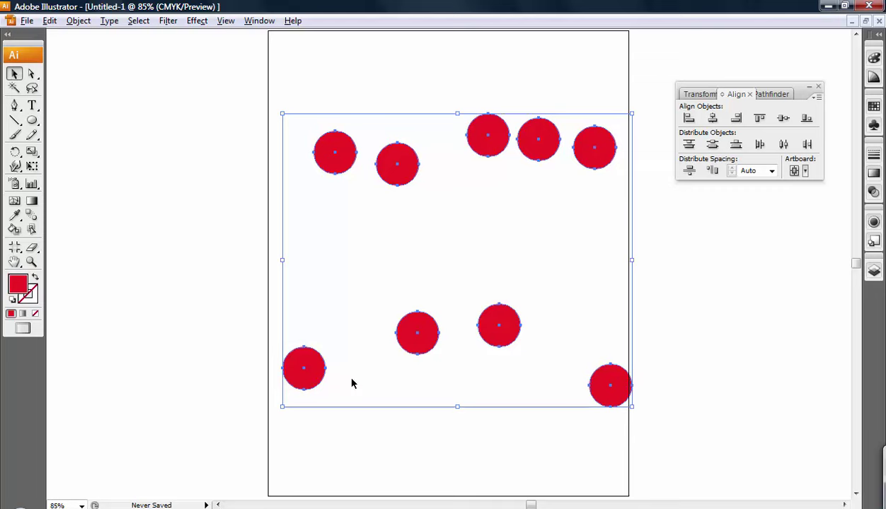
left_click(806, 117)
left_click(552, 339)
Scatter the circles of the bottom-aligned row irregularly over the middle of the artboard
left_click_drag(487, 380, 494, 291)
left_click_drag(536, 386, 488, 254)
left_click_drag(606, 402, 501, 193)
left_click_drag(396, 391, 388, 188)
left_click_drag(324, 370, 409, 237)
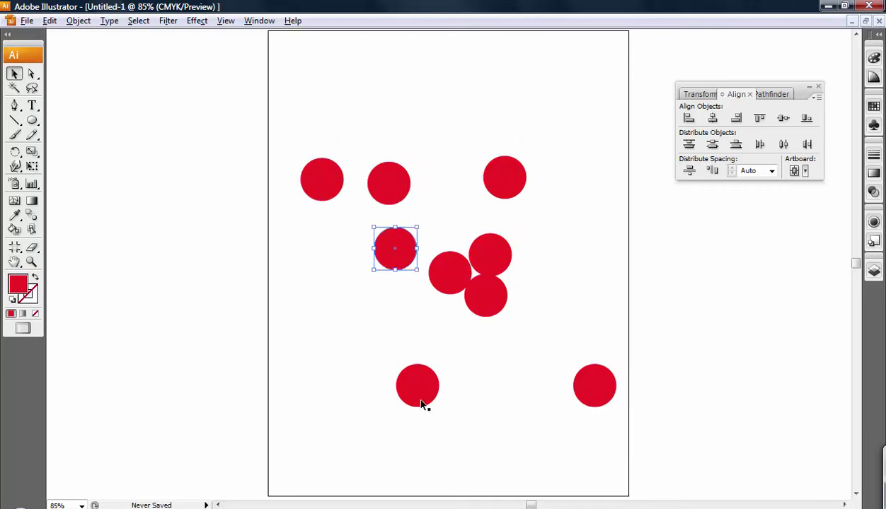
left_click_drag(425, 404, 413, 348)
left_click_drag(597, 380, 570, 270)
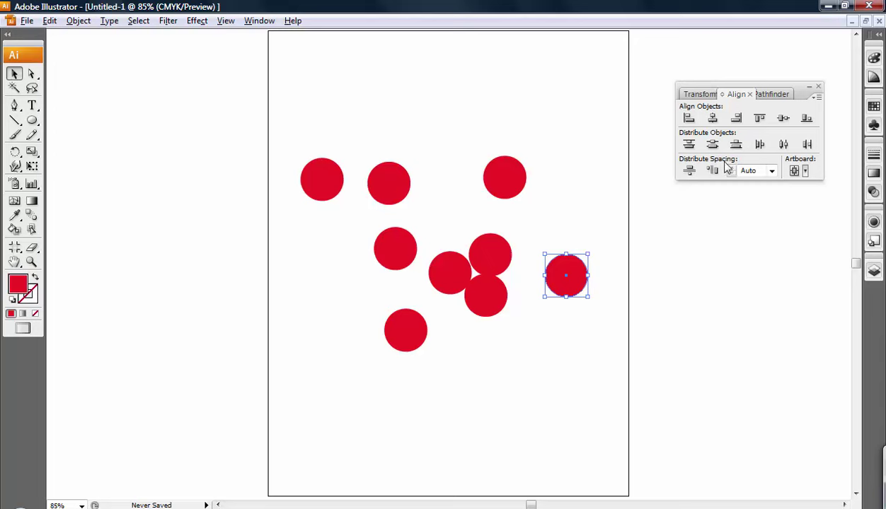
left_click_drag(481, 288, 486, 351)
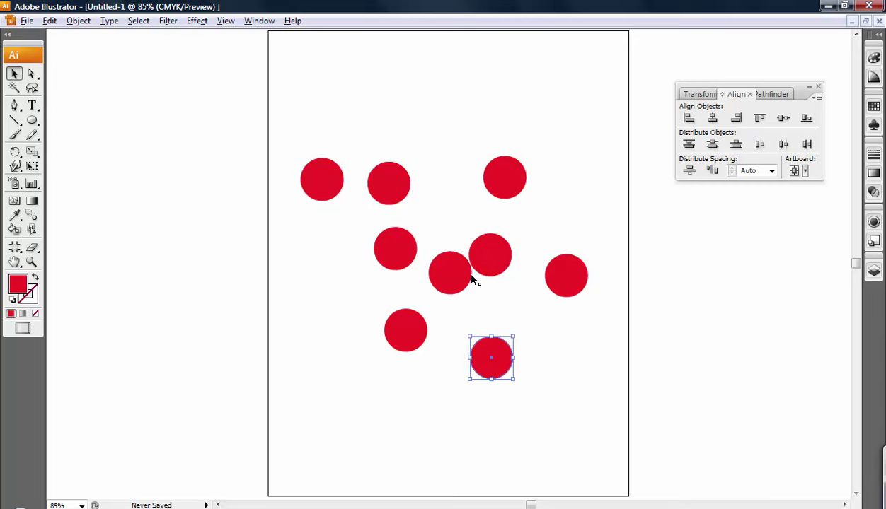
left_click_drag(485, 262, 461, 230)
Spread the circles further vertically, placing one at the artboard's top edge and one near its bottom edge
left_click_drag(283, 87, 591, 396)
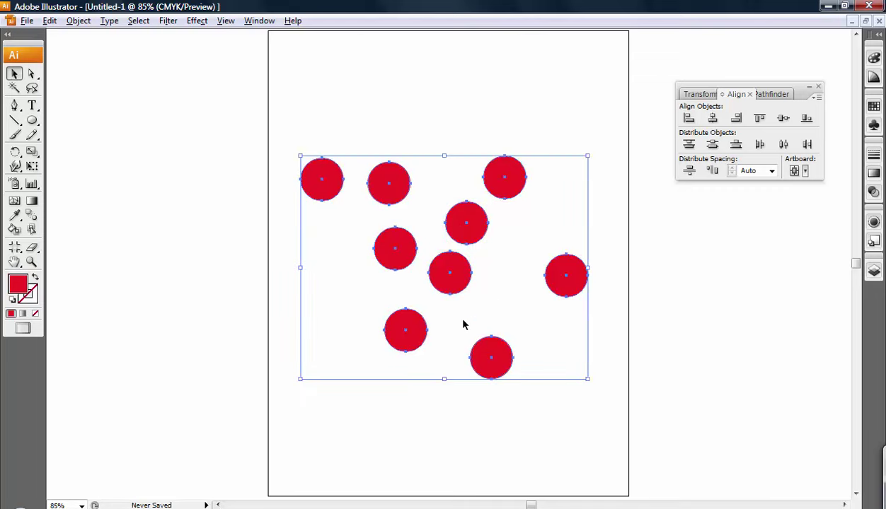
left_click(407, 421)
left_click_drag(491, 368, 463, 455)
left_click_drag(311, 192, 390, 40)
left_click_drag(391, 189, 410, 152)
left_click_drag(466, 223, 448, 218)
Align all the circles by their horizontal centers and move the column down so it fits inside the artboard
left_click_drag(299, 39, 589, 407)
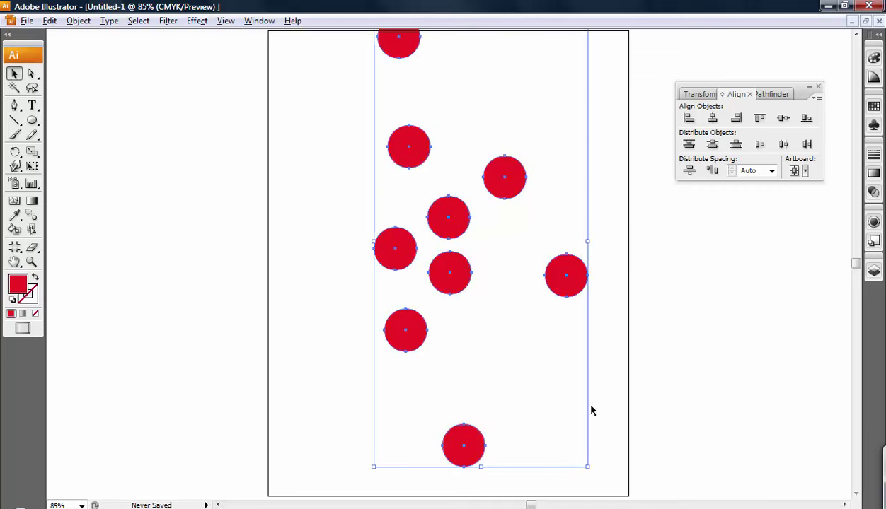
left_click(712, 119)
left_click_drag(454, 76, 456, 97)
left_click(524, 148)
left_click_drag(388, 64, 519, 477)
left_click_drag(453, 81, 452, 77)
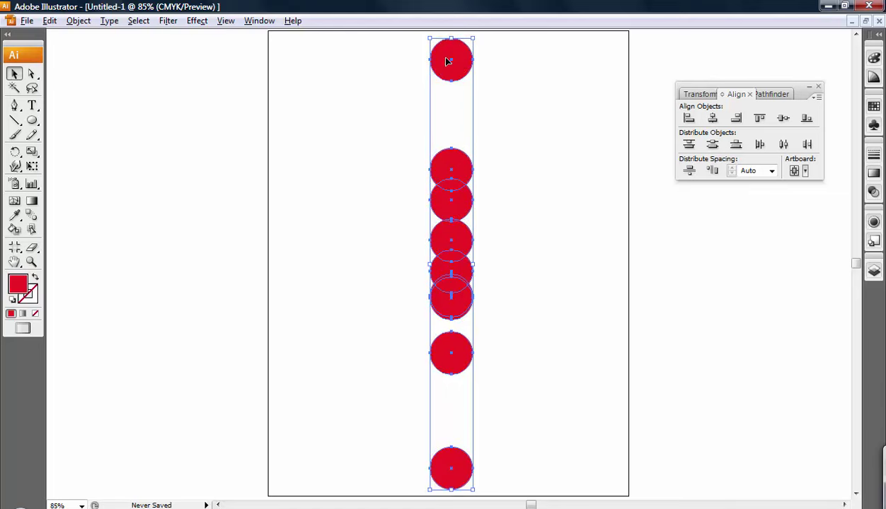
left_click(565, 374)
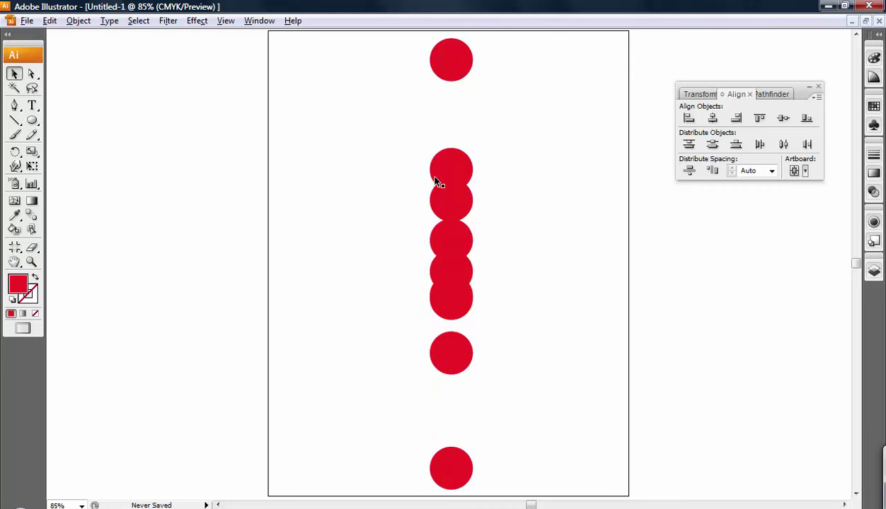
Distribute all the circles of the column evenly by their vertical centers
left_click_drag(370, 45, 597, 499)
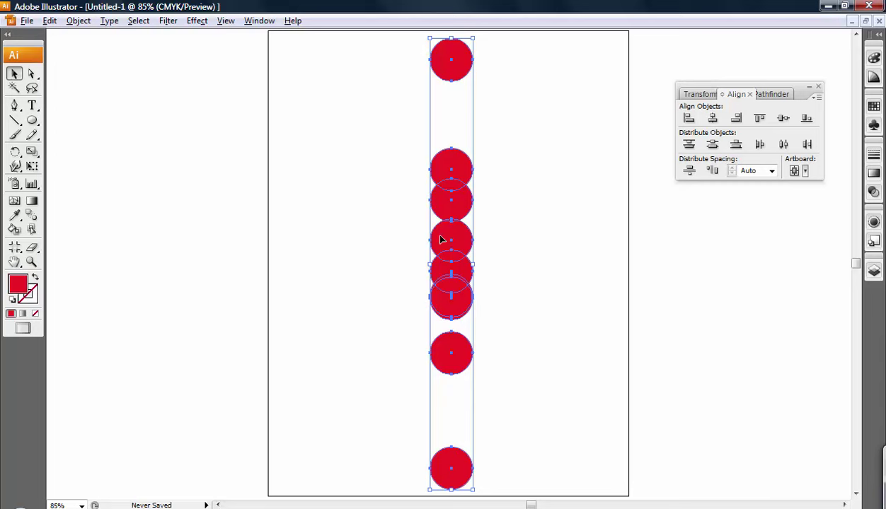
left_click(714, 146)
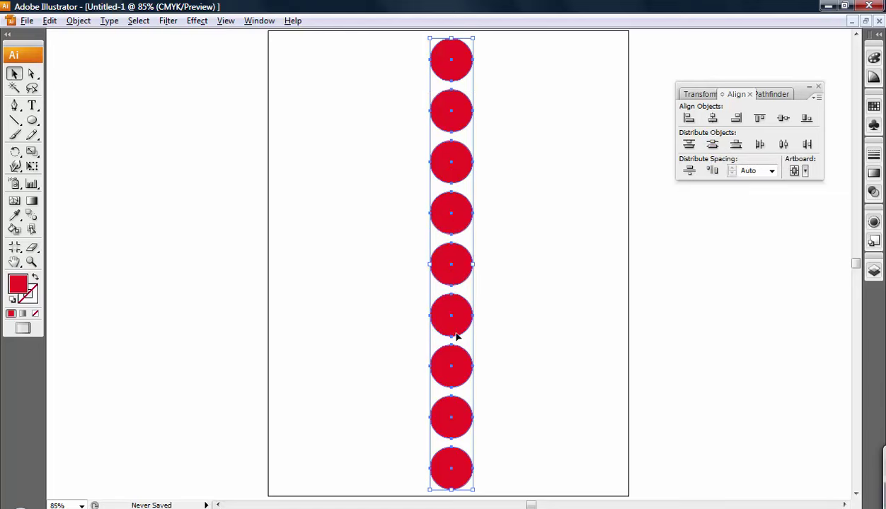
left_click(560, 116)
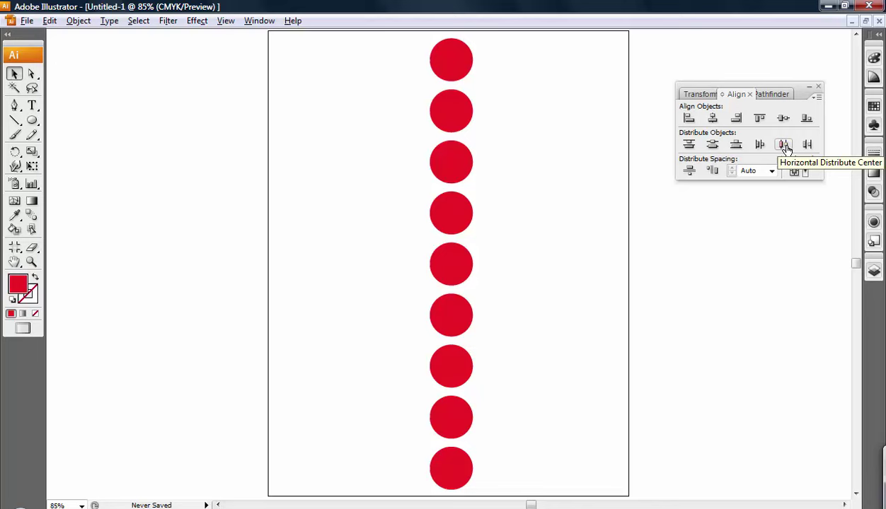
Scatter the evenly spaced column's circles, placing the bottommost one across the artboard's right edge
left_click_drag(438, 73, 281, 163)
left_click_drag(508, 86, 528, 69)
left_click_drag(451, 158, 467, 123)
left_click_drag(437, 204, 392, 147)
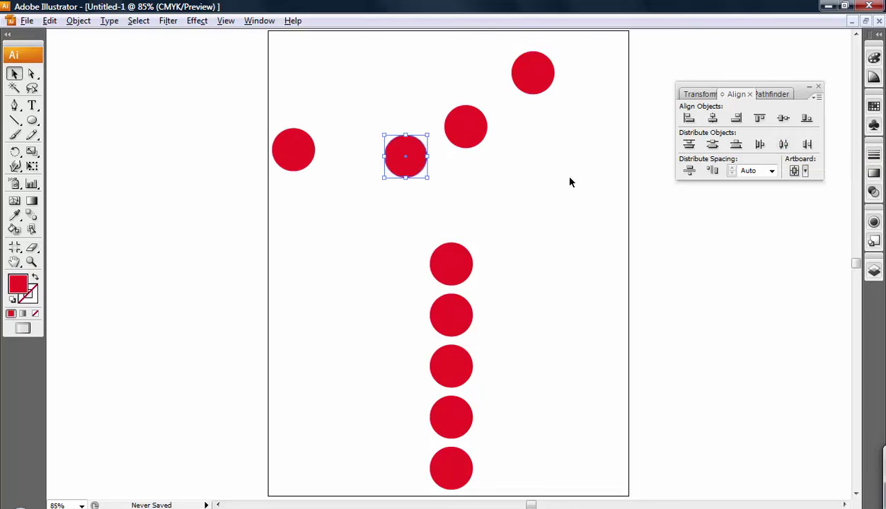
left_click_drag(453, 269, 527, 189)
left_click_drag(447, 325, 398, 279)
left_click_drag(465, 371, 502, 293)
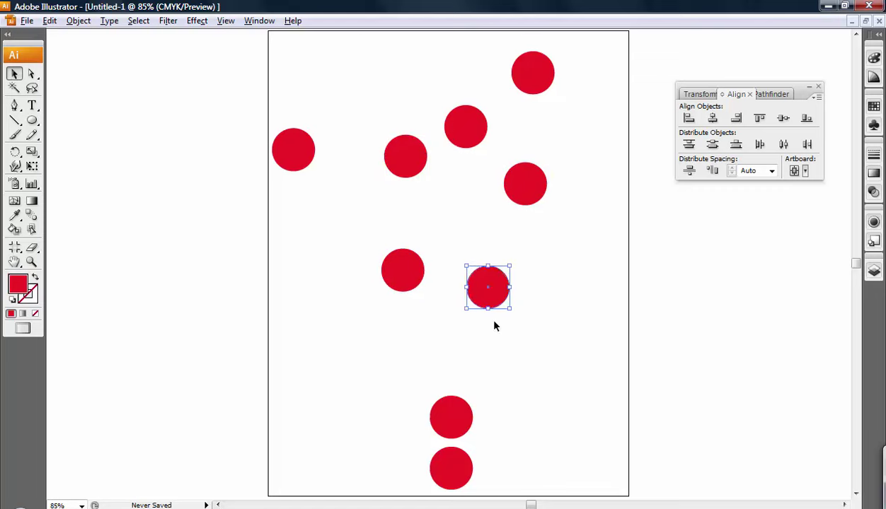
left_click_drag(532, 335, 532, 334)
left_click_drag(468, 467, 641, 200)
Align all the circles by their vertical centers and distribute them evenly by their horizontal centers
left_click_drag(639, 335, 240, 88)
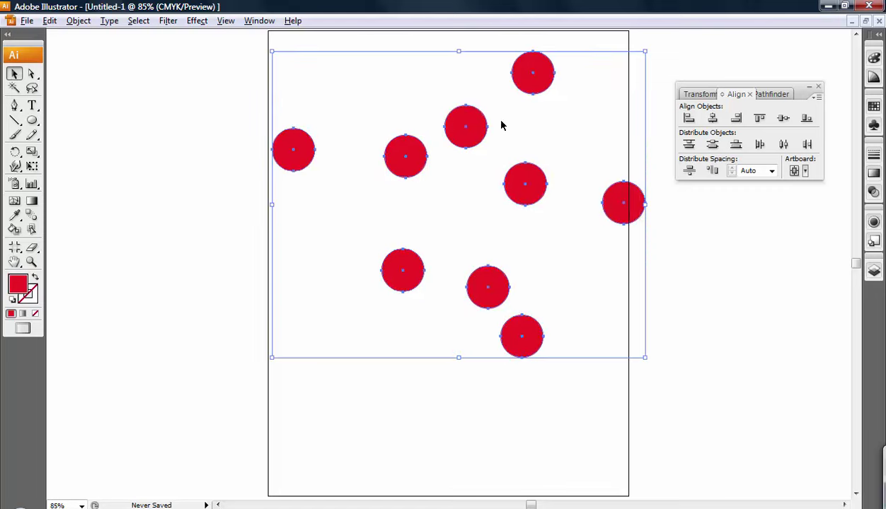
left_click(783, 118)
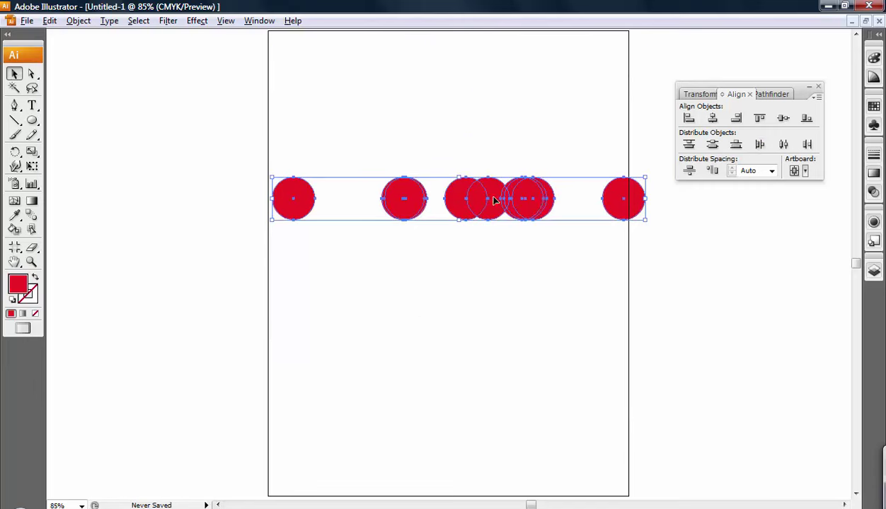
left_click(784, 146)
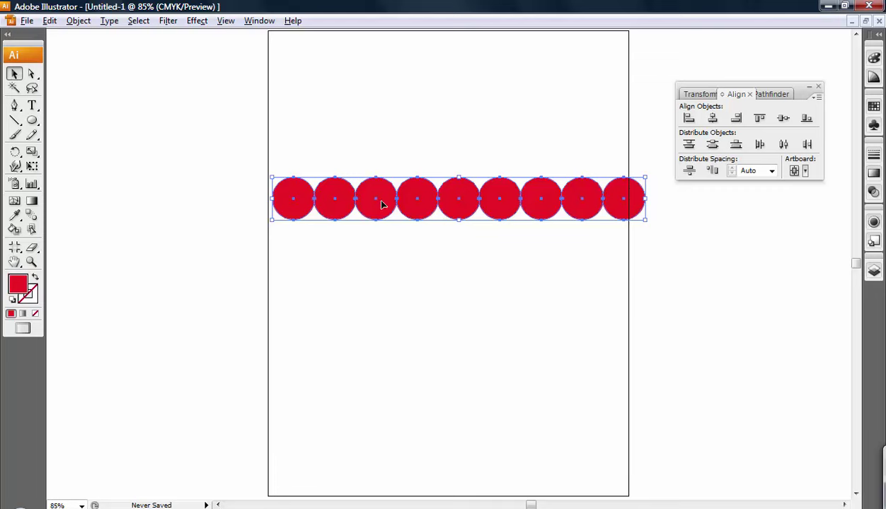
Scatter several circles of the row above and below it, and move the whole set down inside the artboard
left_click(418, 256)
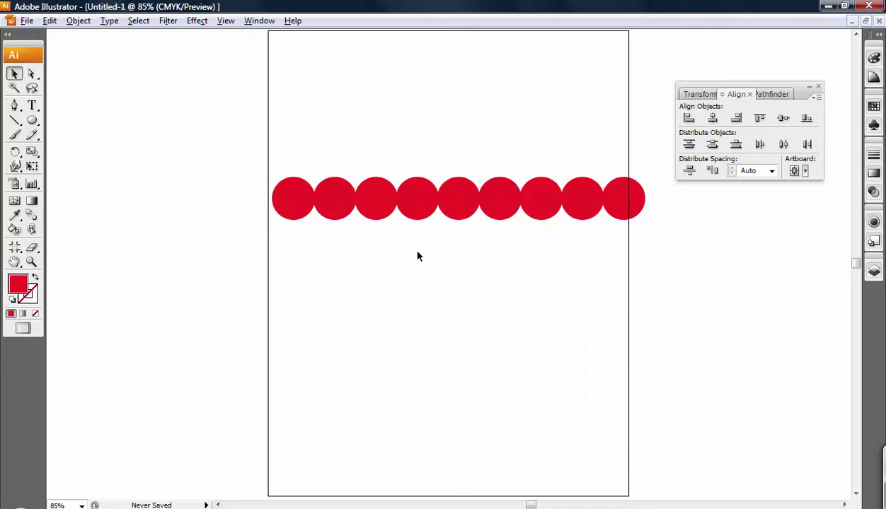
left_click_drag(418, 205, 486, 169)
left_click_drag(467, 198, 526, 173)
left_click_drag(376, 197, 442, 145)
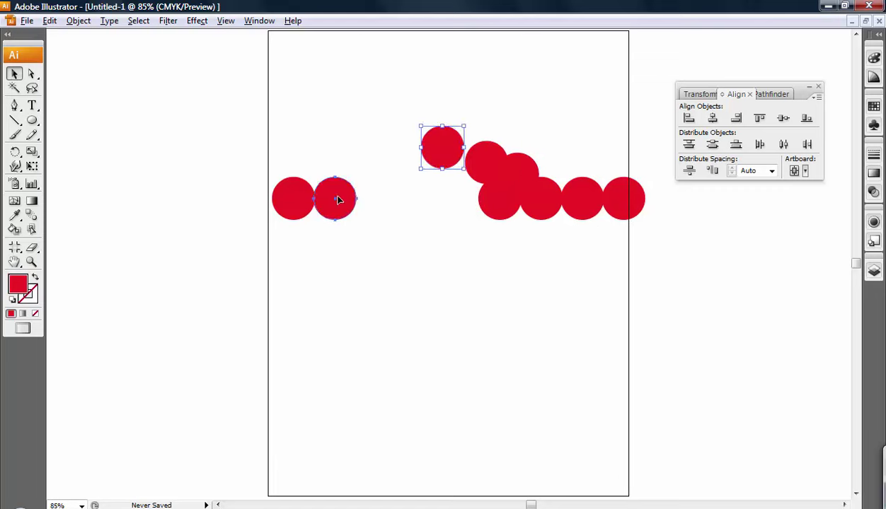
left_click_drag(338, 199, 379, 152)
left_click_drag(578, 214, 503, 264)
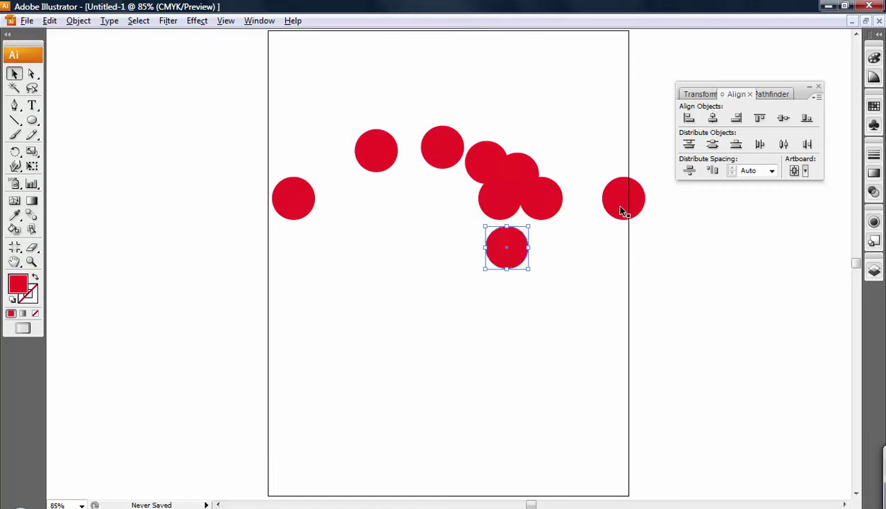
left_click_drag(622, 211, 428, 243)
left_click_drag(360, 163, 408, 193)
Align all the scattered circles by their vertical centers
left_click(601, 342)
left_click_drag(598, 346, 297, 145)
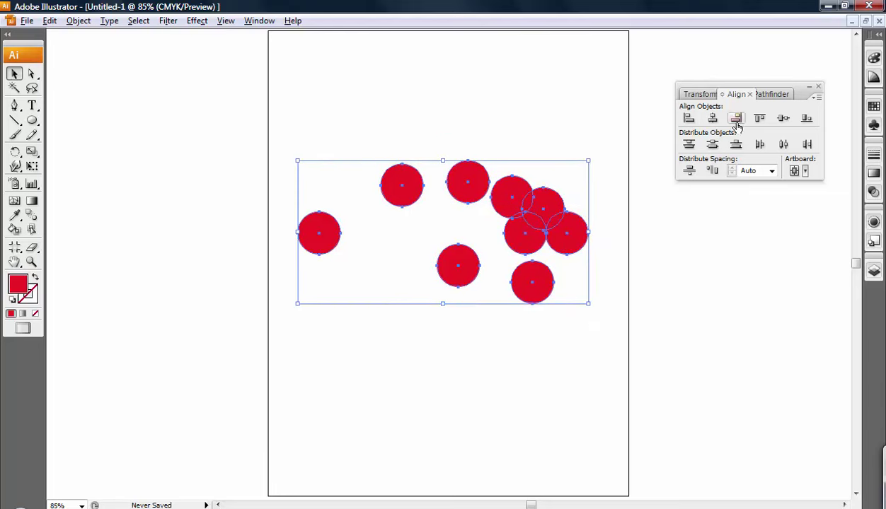
left_click(782, 118)
left_click(478, 160)
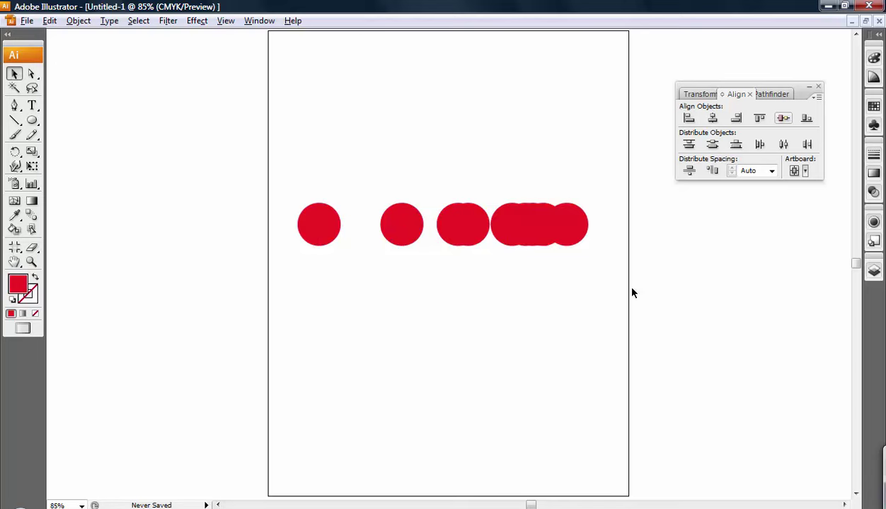
Distribute only the five leftmost circles of the row evenly by their left edges
left_click_drag(297, 148, 495, 290)
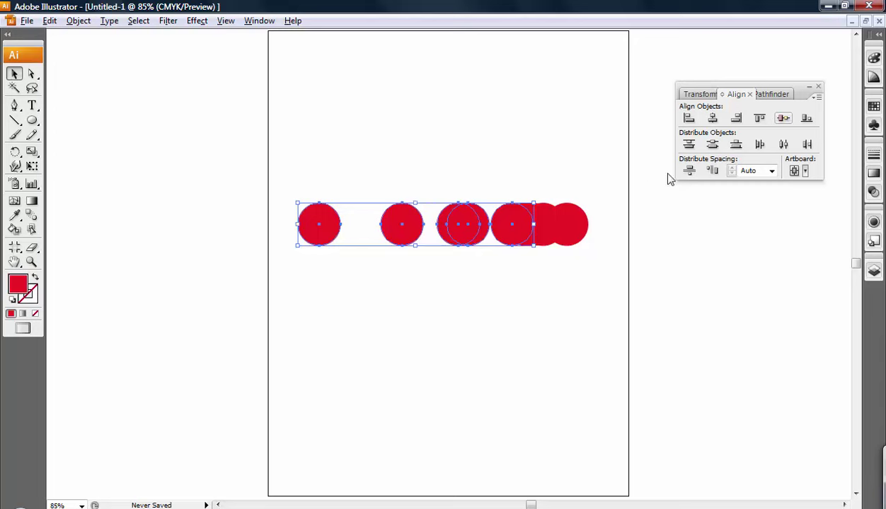
left_click(760, 144)
left_click(537, 304)
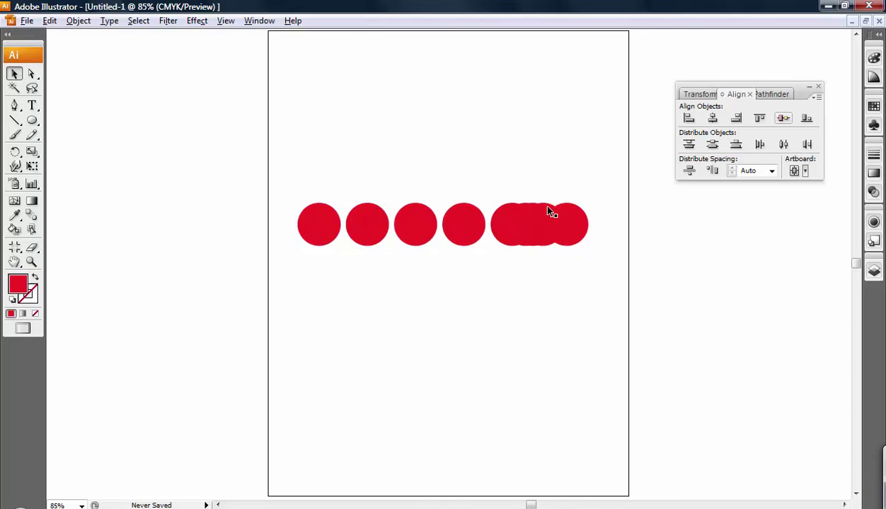
Distribute all the circles of the row evenly by their horizontal centers
left_click_drag(613, 283, 296, 184)
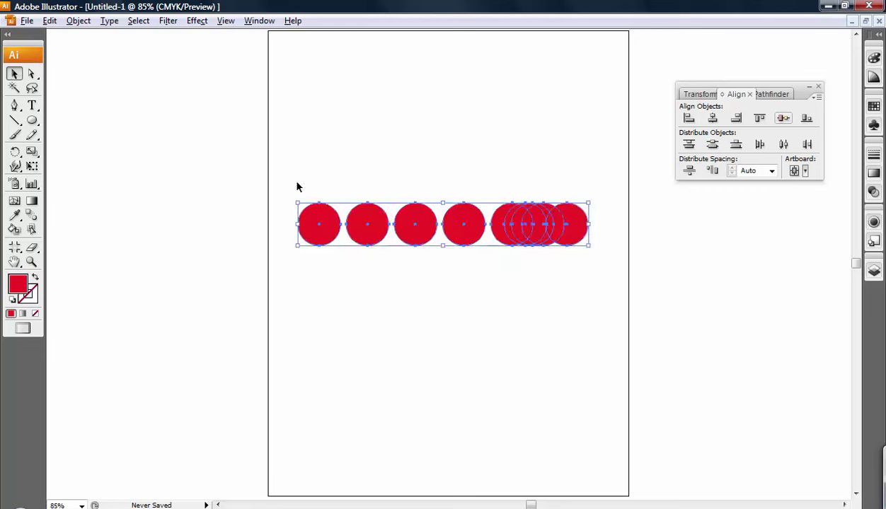
left_click(783, 145)
left_click(649, 312)
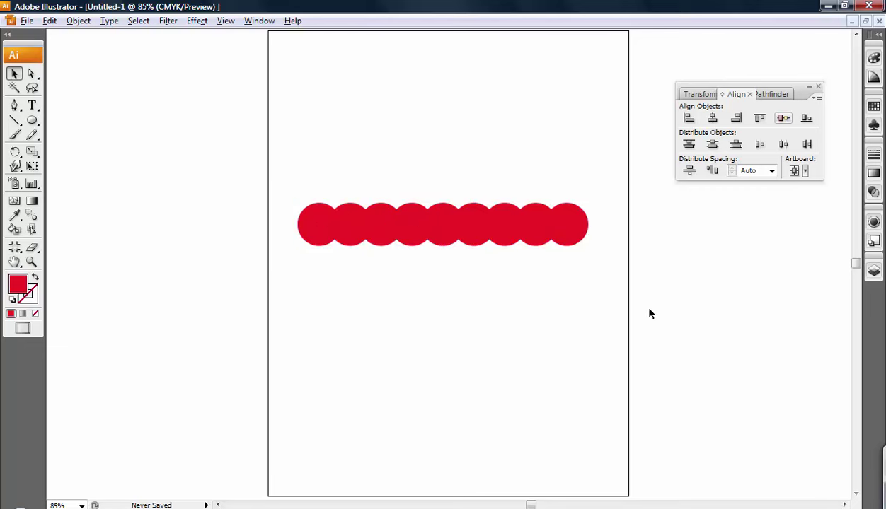